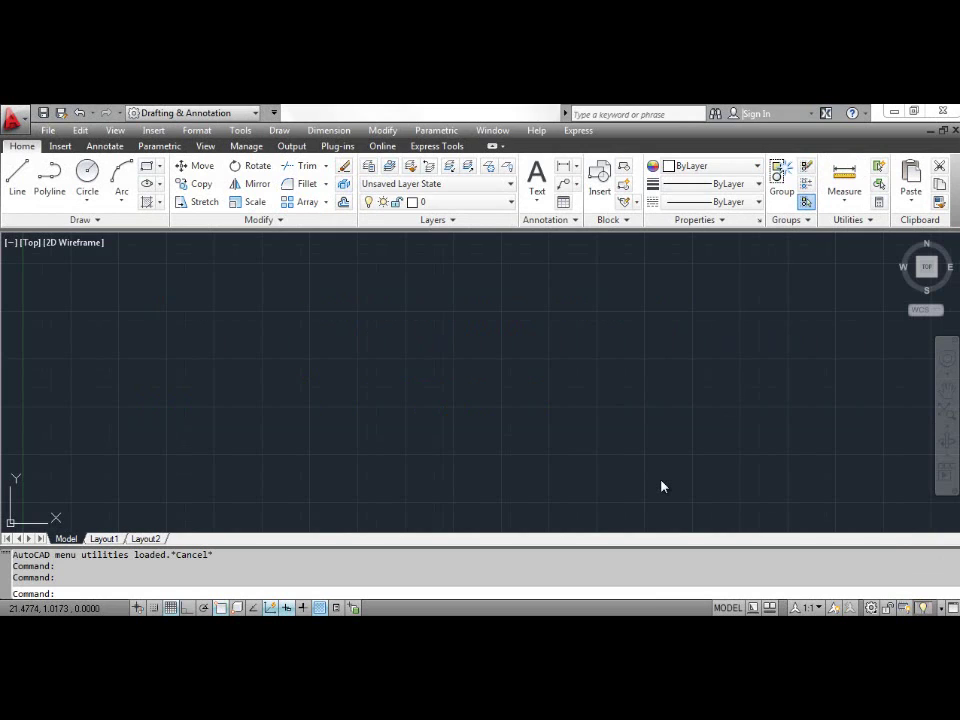
Make the SE Isometric preset the current view from the View Manager's Preset Views.
{"action": "left_click", "coordinate": [116, 131]}
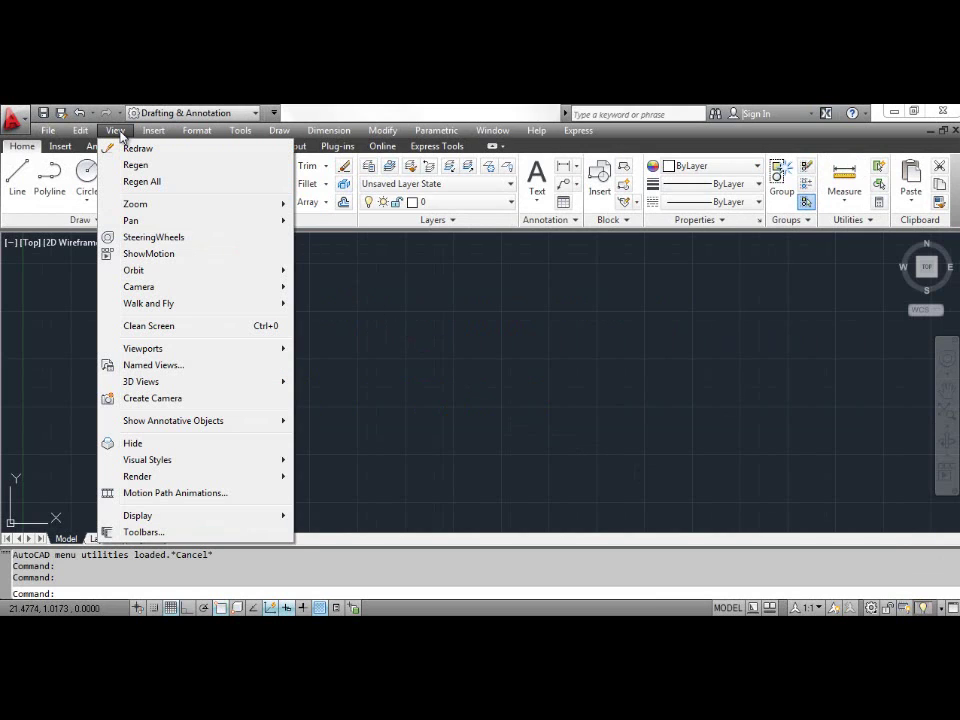
{"action": "left_click", "coordinate": [182, 368]}
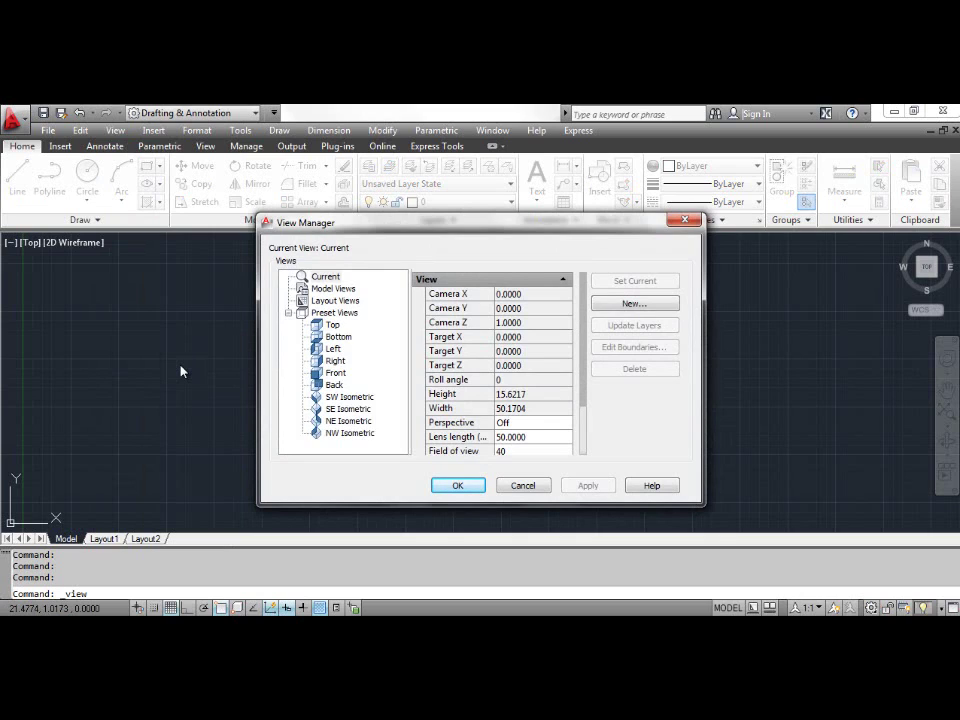
{"action": "left_click", "coordinate": [340, 410]}
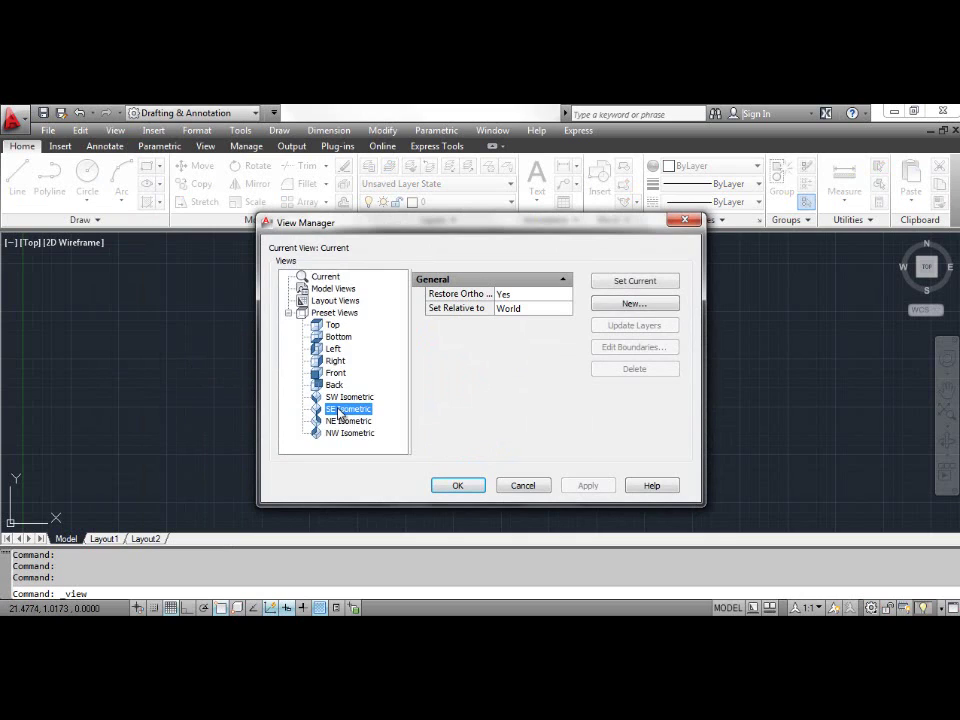
{"action": "left_click", "coordinate": [618, 283]}
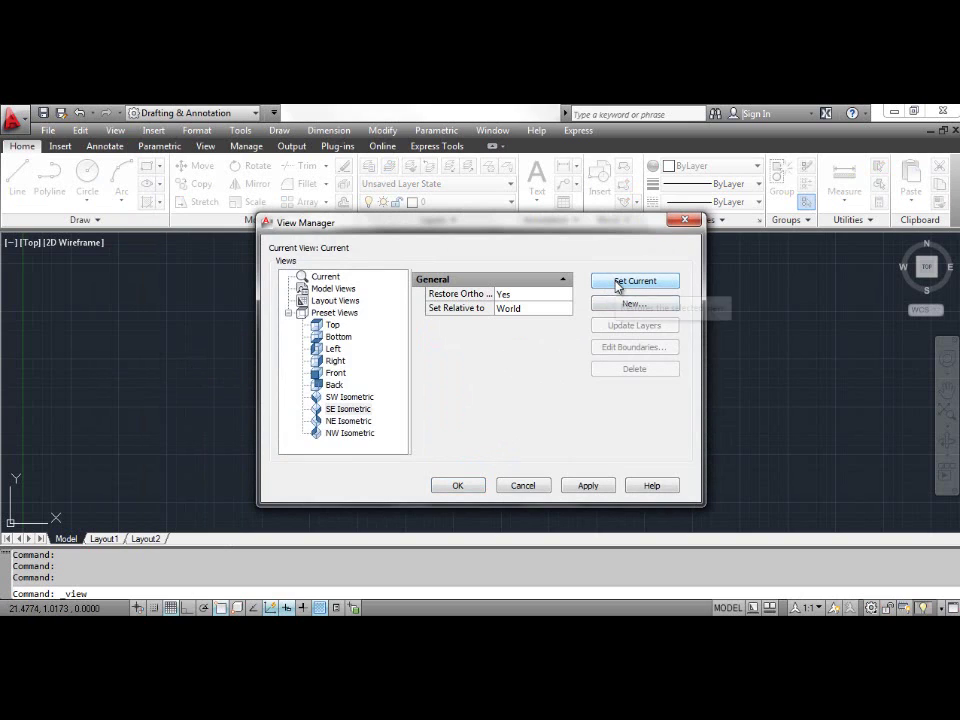
{"action": "left_click", "coordinate": [586, 488]}
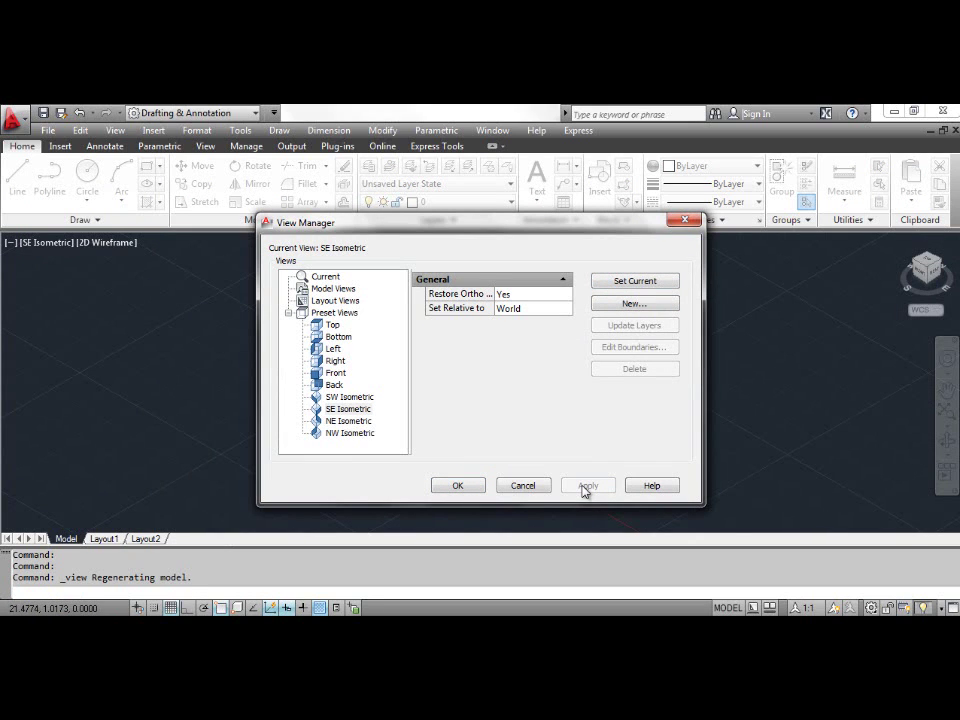
Close the View Manager and undo the earlier UCS changes to return to world coordinates.
{"action": "left_click", "coordinate": [460, 485]}
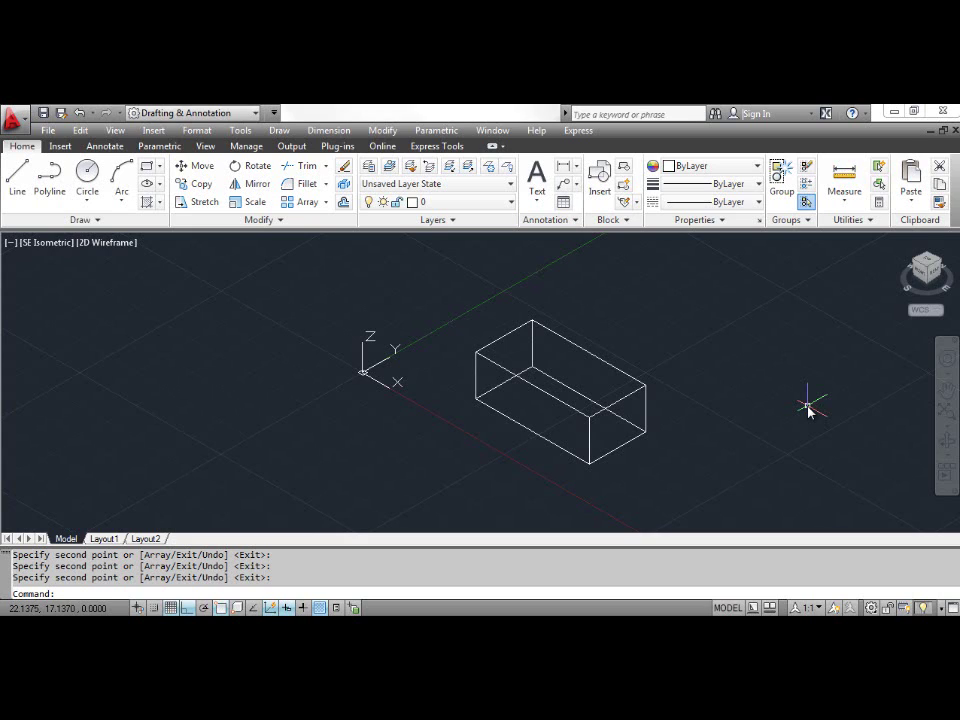
{"action": "key", "text": "ctrl+z"}
{"action": "key", "text": "ctrl+z"}
{"action": "key", "text": "ctrl+z"}
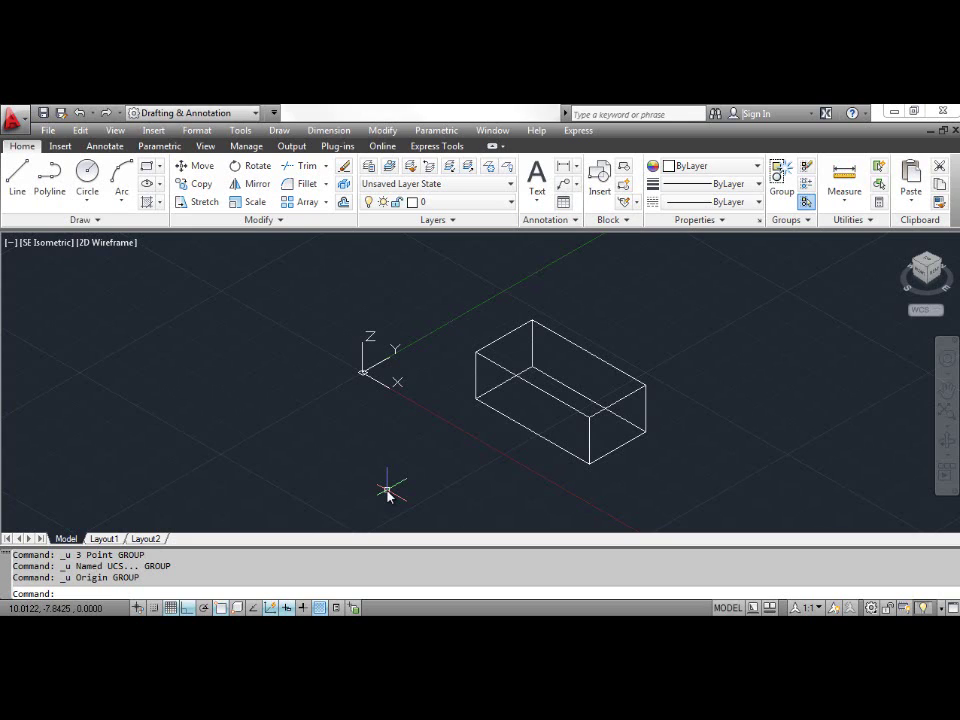
Move the UCS origin to the box's left corner endpoint with New UCS > Origin.
{"action": "left_click", "coordinate": [245, 133]}
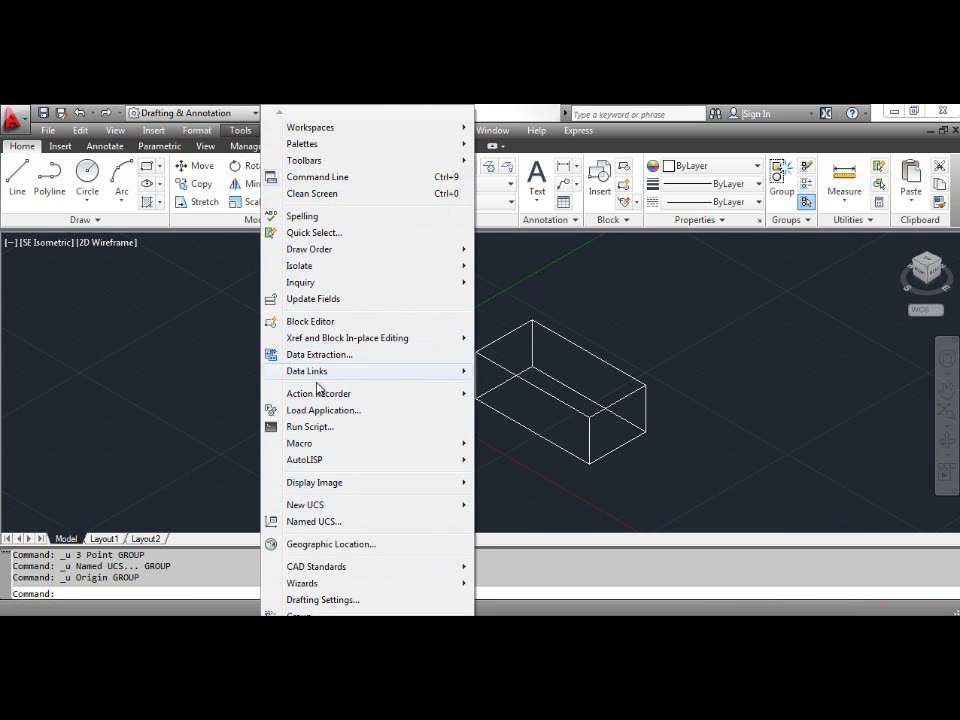
{"action": "mouse_move", "coordinate": [331, 506]}
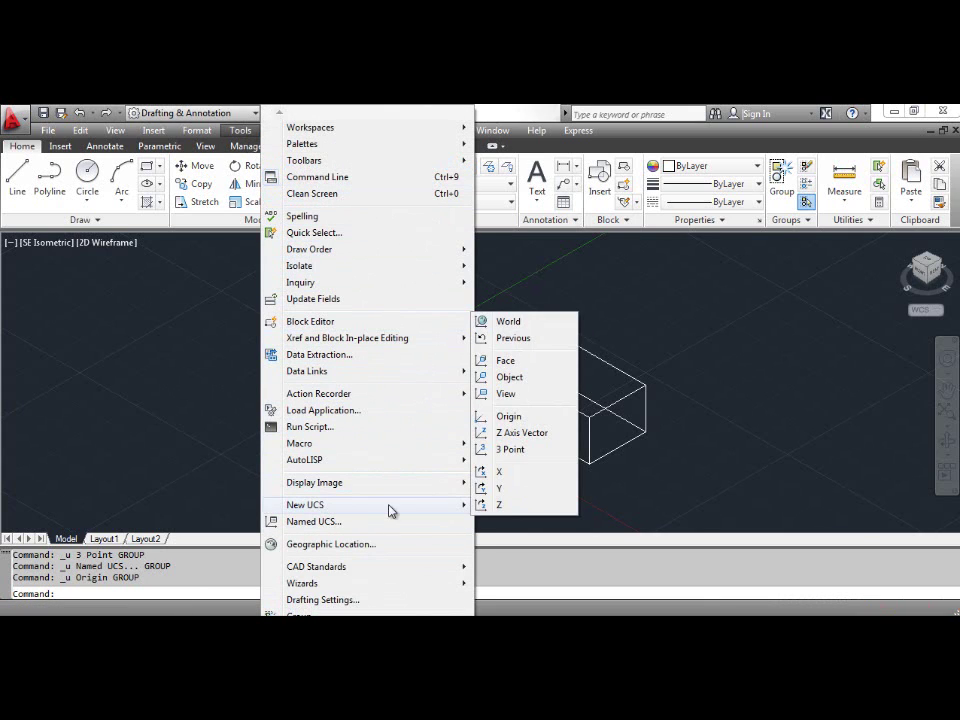
{"action": "left_click", "coordinate": [510, 417]}
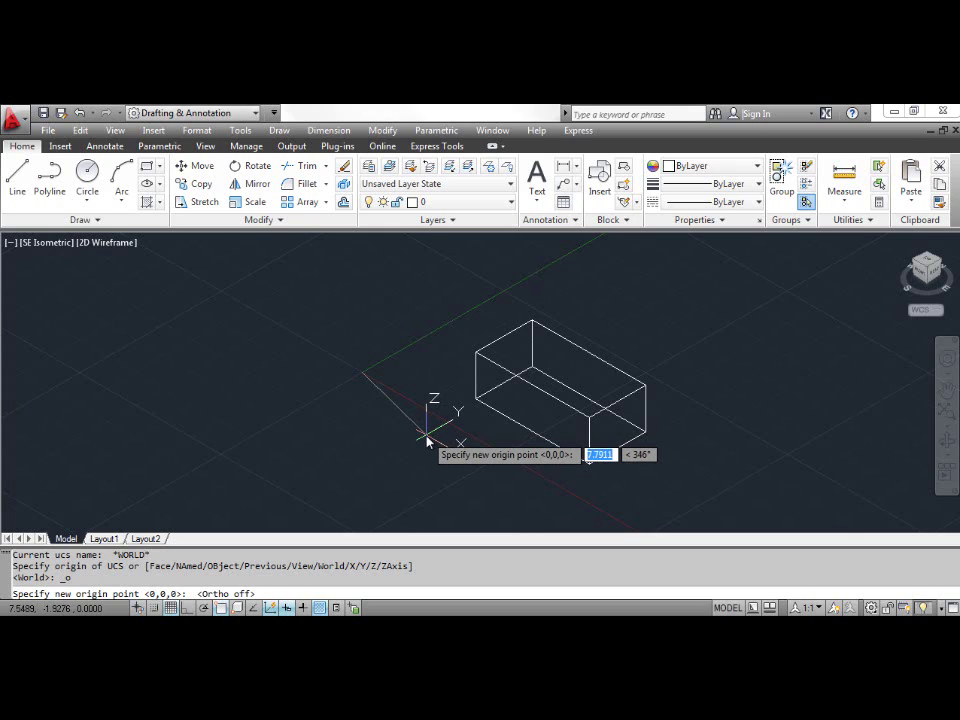
{"action": "left_click", "coordinate": [475, 352]}
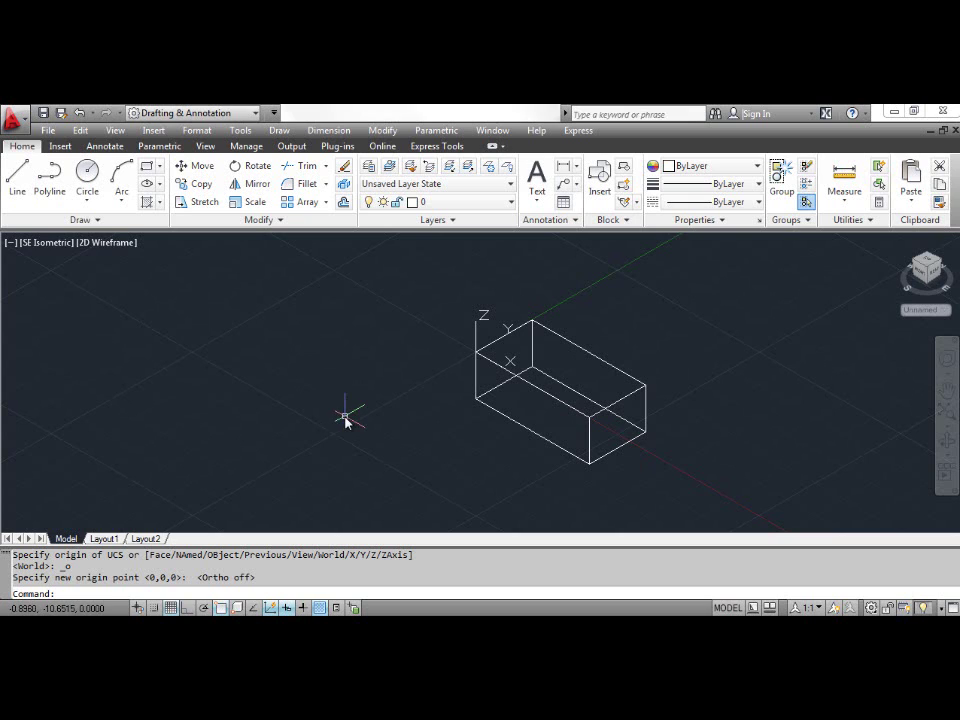
Save the Unnamed UCS as 'top' in Named UCS, then undo the last UCS step.
{"action": "left_click", "coordinate": [240, 130]}
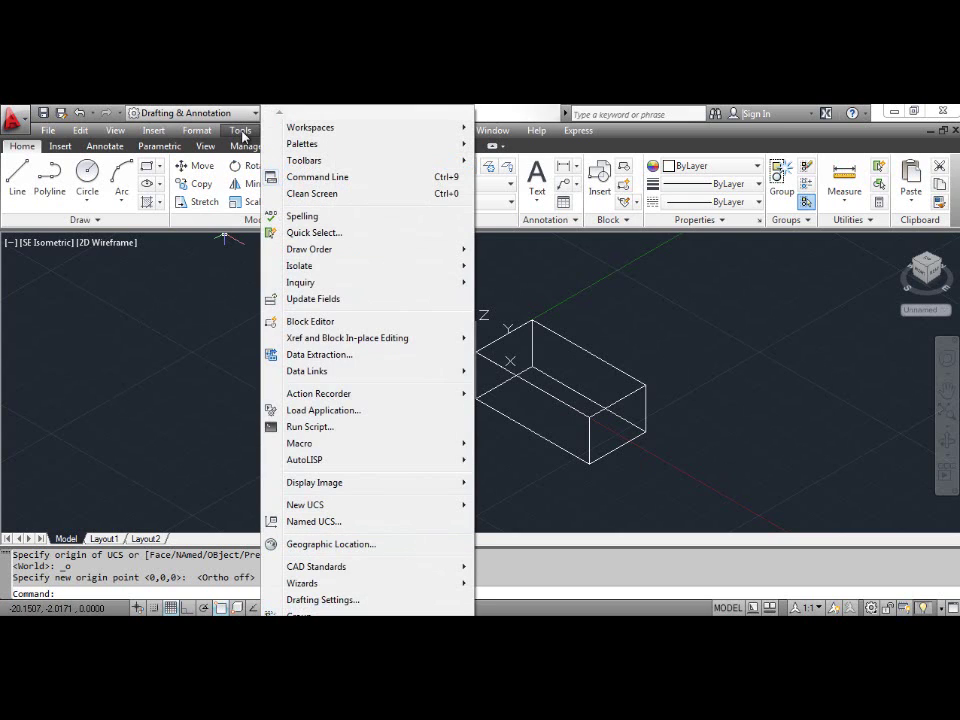
{"action": "left_click", "coordinate": [318, 522]}
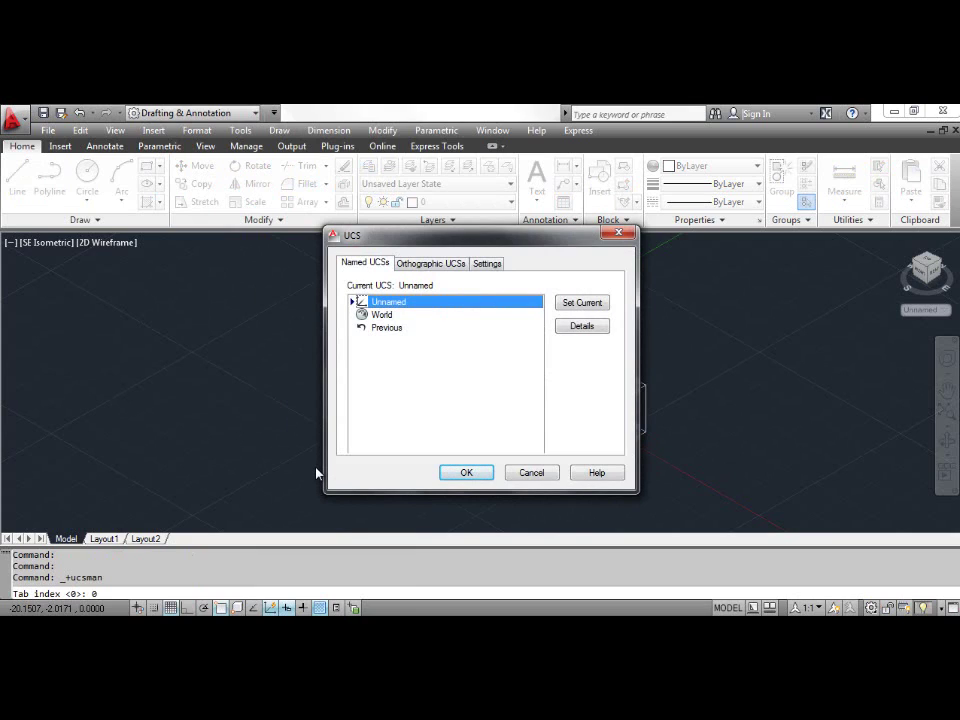
{"action": "left_click", "coordinate": [355, 301]}
{"action": "key", "text": "BackSpace"}
{"action": "type", "text": "top"}
{"action": "key", "text": "Return"}
{"action": "left_click", "coordinate": [457, 472]}
{"action": "key", "text": "ctrl+z"}
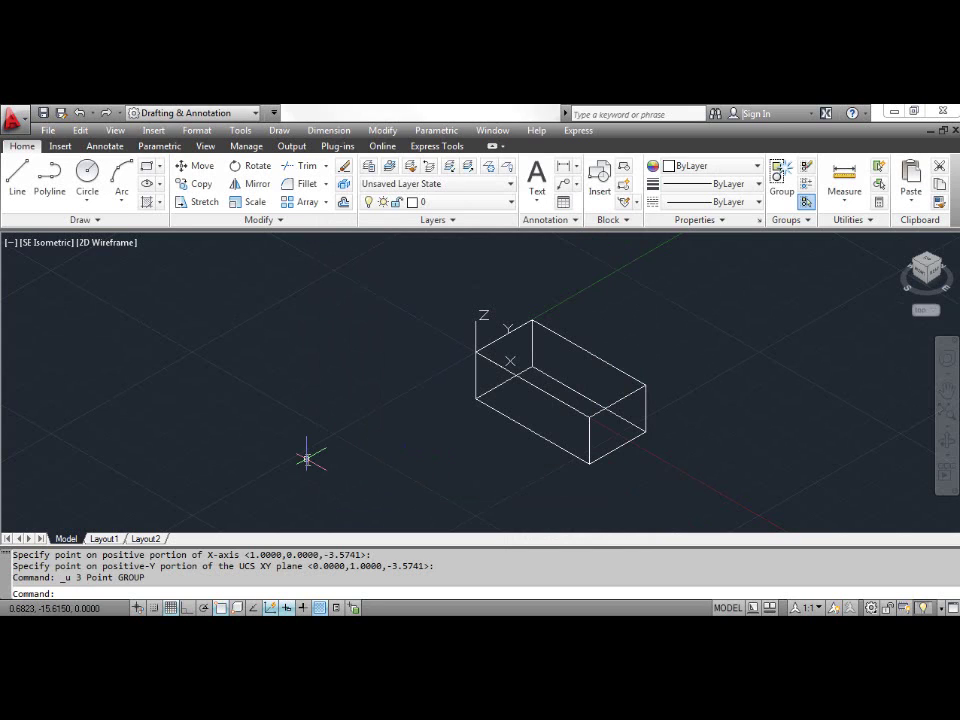
Define a 3 Point UCS: origin at the lower-left corner, X along the edge, Y upward.
{"action": "left_click", "coordinate": [240, 132]}
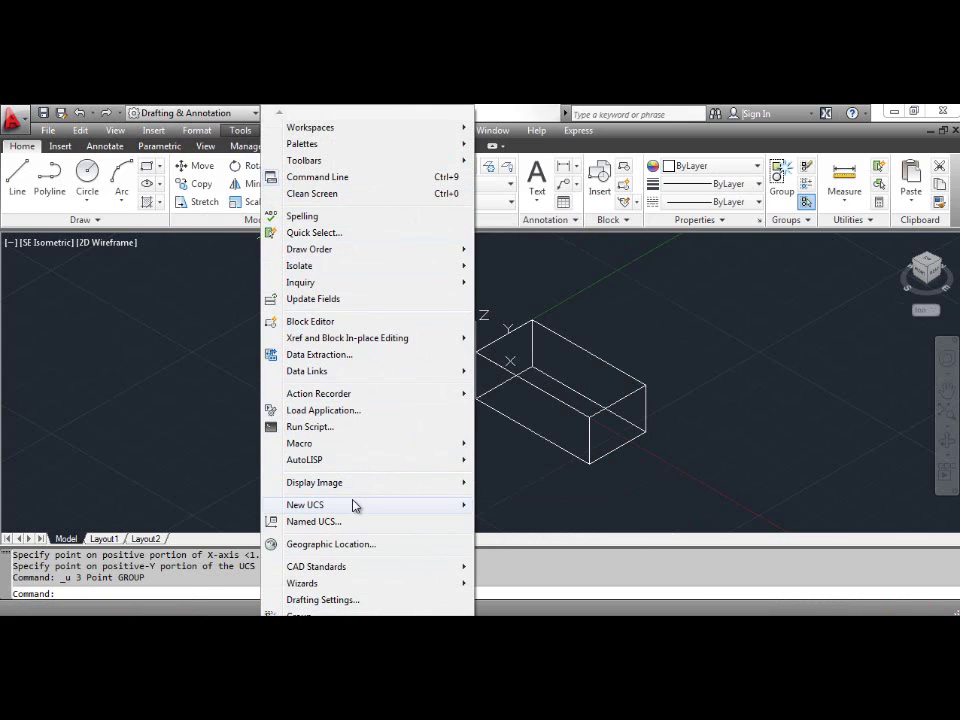
{"action": "mouse_move", "coordinate": [358, 507]}
{"action": "left_click", "coordinate": [510, 449]}
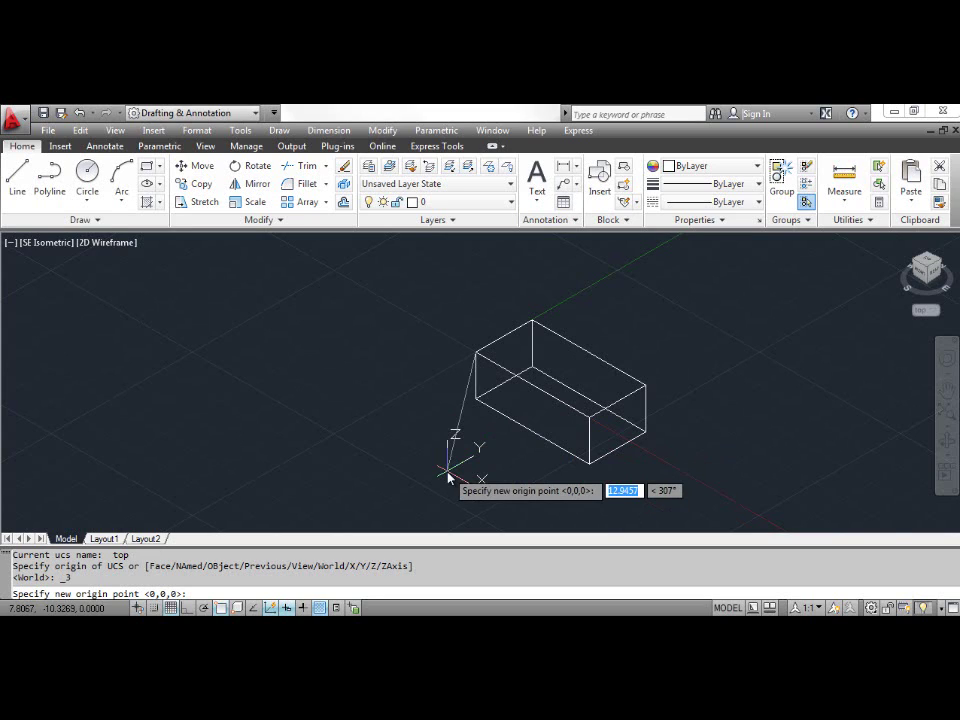
{"action": "left_click", "coordinate": [476, 399]}
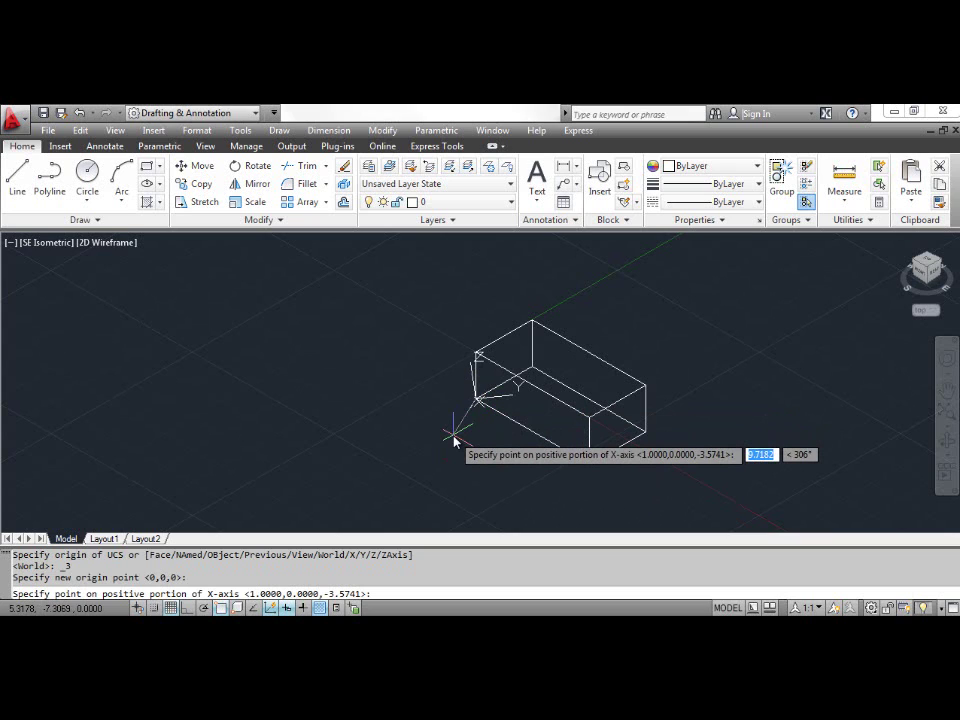
{"action": "left_click", "coordinate": [590, 465]}
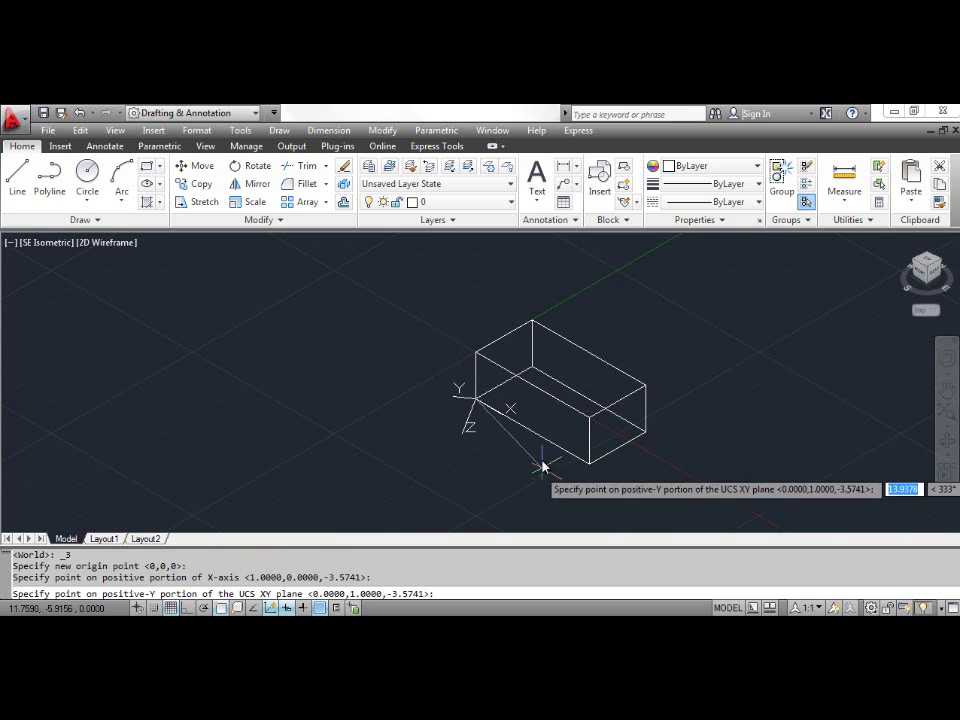
{"action": "left_click", "coordinate": [476, 354]}
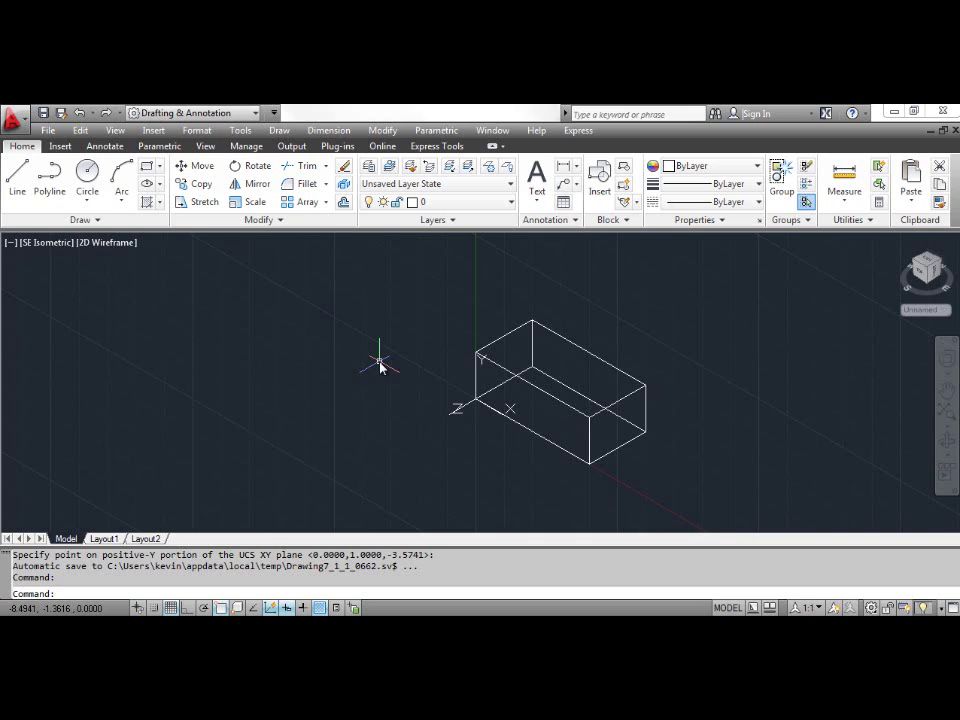
Rename the Unnamed UCS to 'left' in the Named UCS dialog and confirm.
{"action": "left_click", "coordinate": [240, 131]}
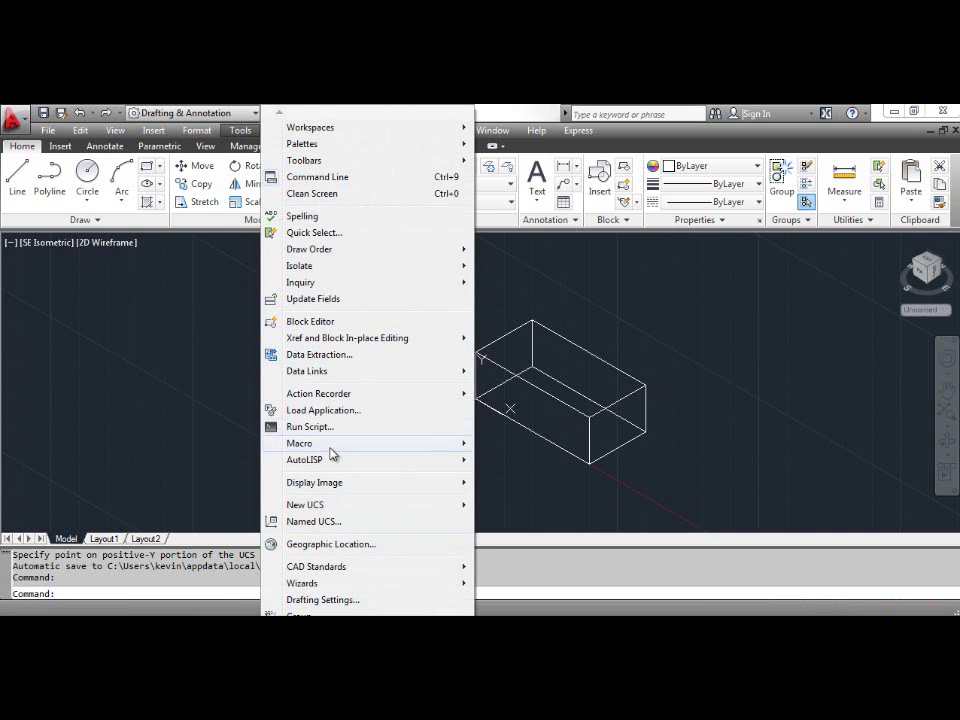
{"action": "left_click", "coordinate": [338, 523]}
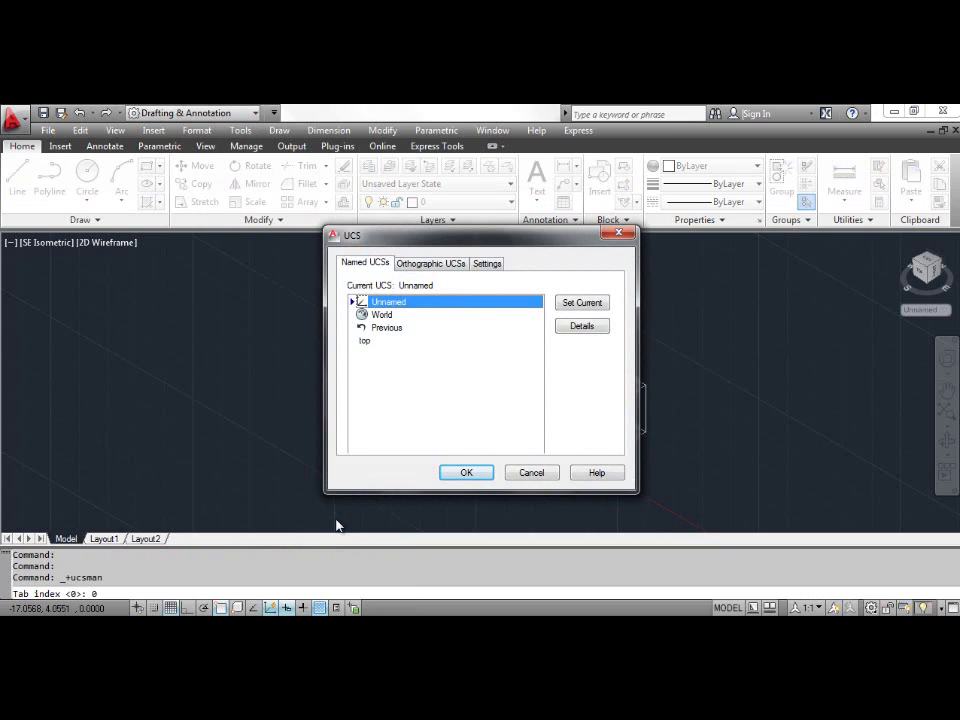
{"action": "left_click", "coordinate": [388, 302]}
{"action": "key", "text": "BackSpace"}
{"action": "type", "text": "eft"}
{"action": "key", "text": "Return"}
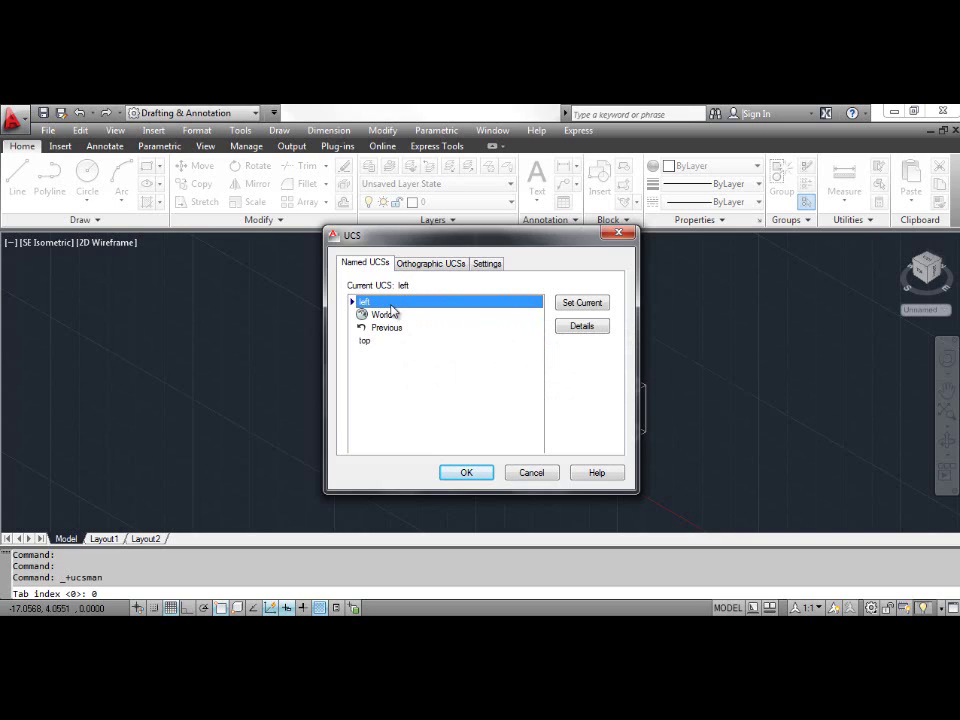
{"action": "left_click", "coordinate": [465, 473]}
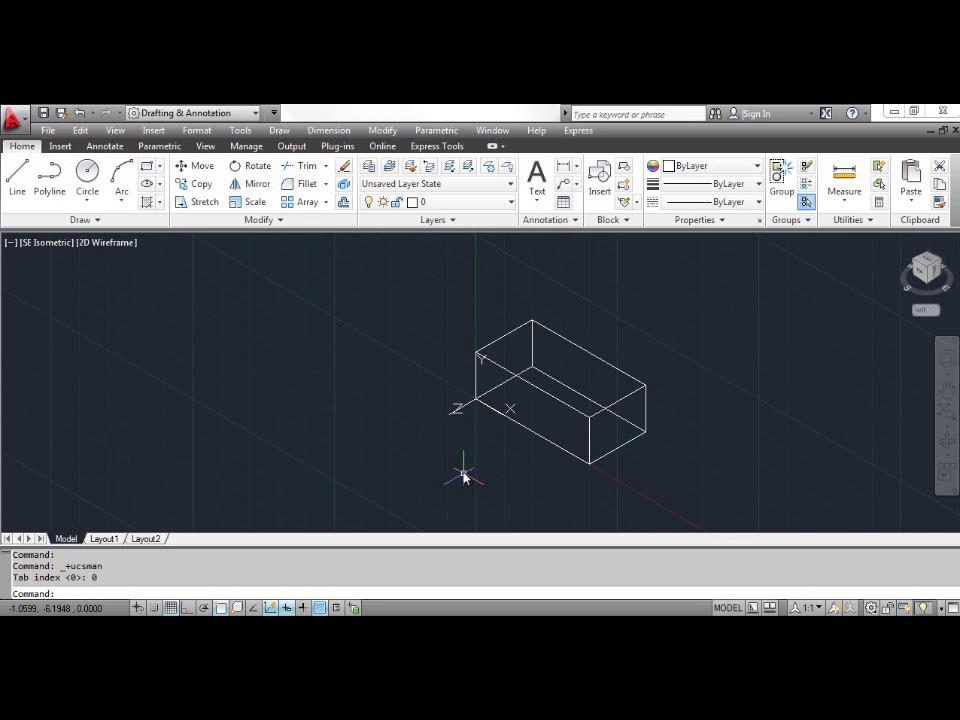
Move the UCS origin to the box's lower front corner.
{"action": "left_click", "coordinate": [242, 131]}
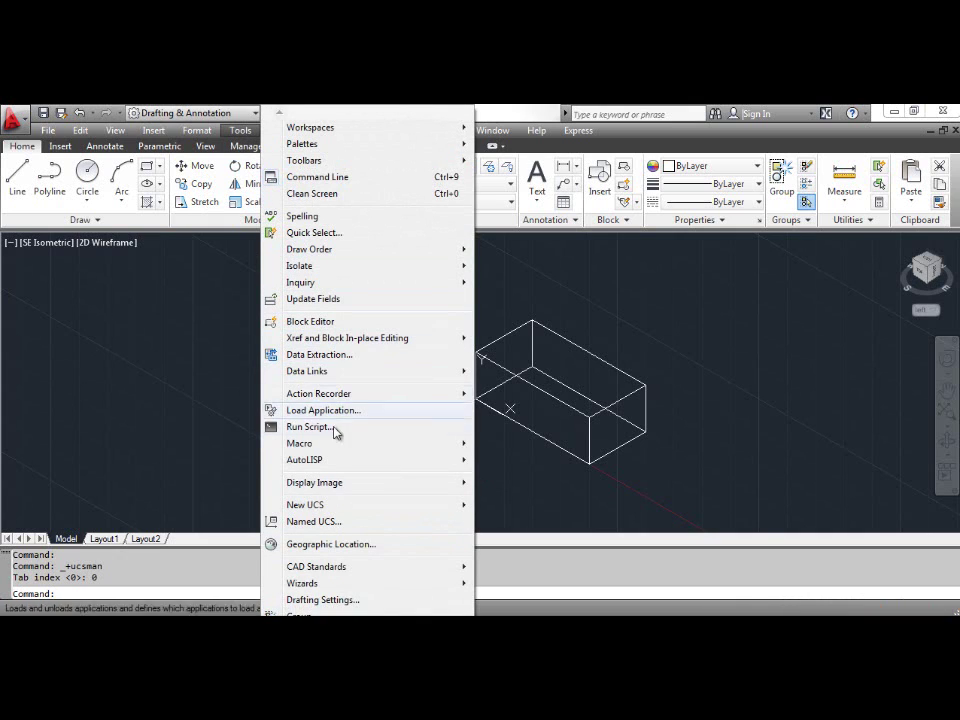
{"action": "mouse_move", "coordinate": [352, 510]}
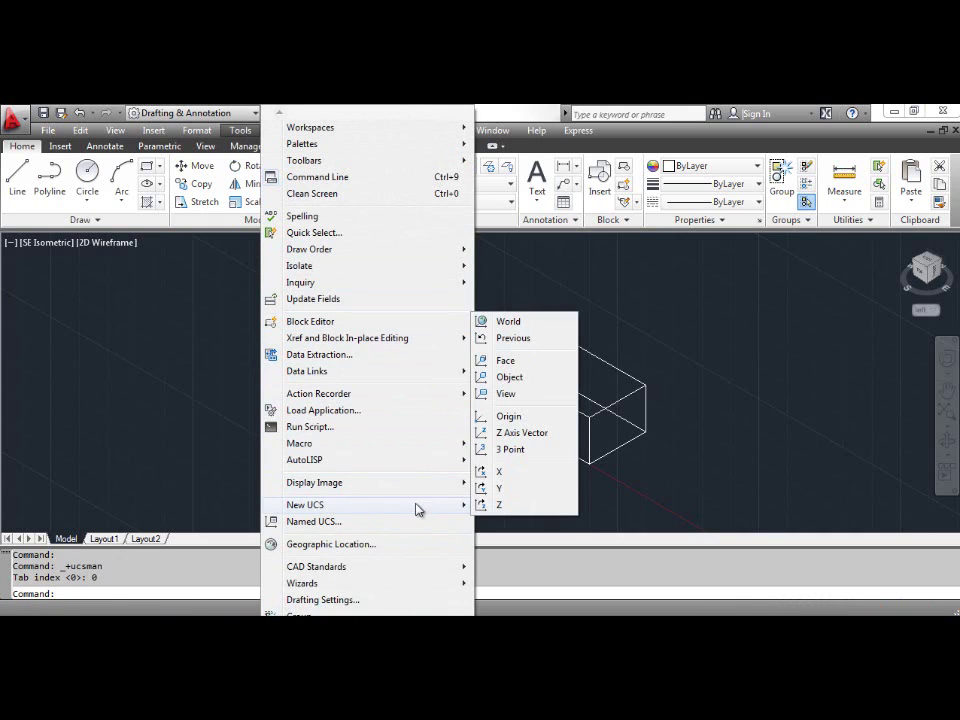
{"action": "left_click", "coordinate": [506, 417]}
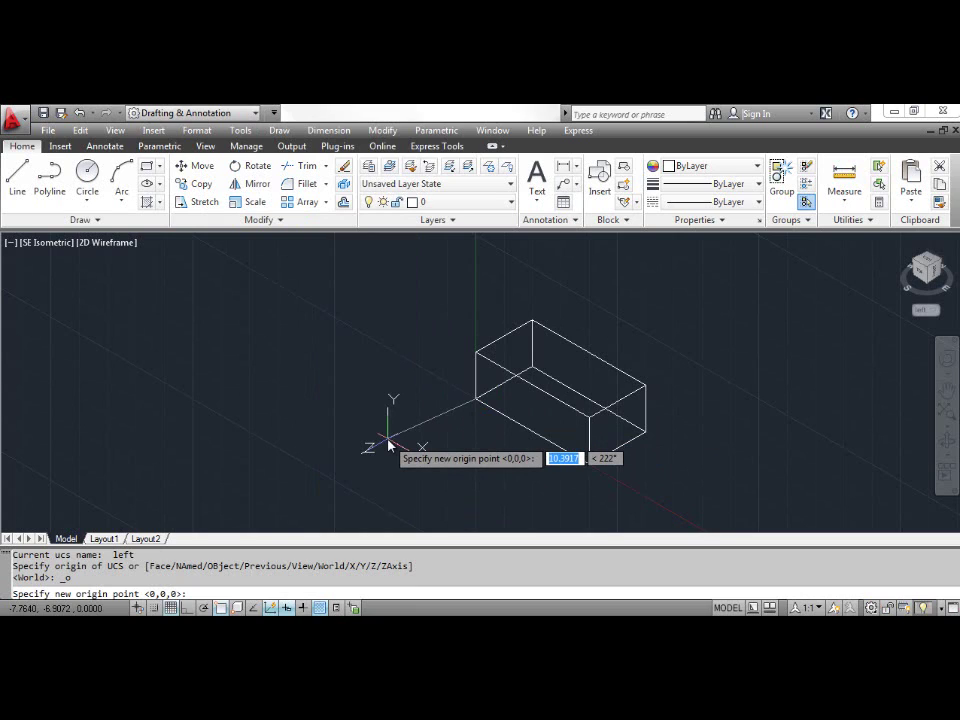
{"action": "left_click", "coordinate": [589, 468]}
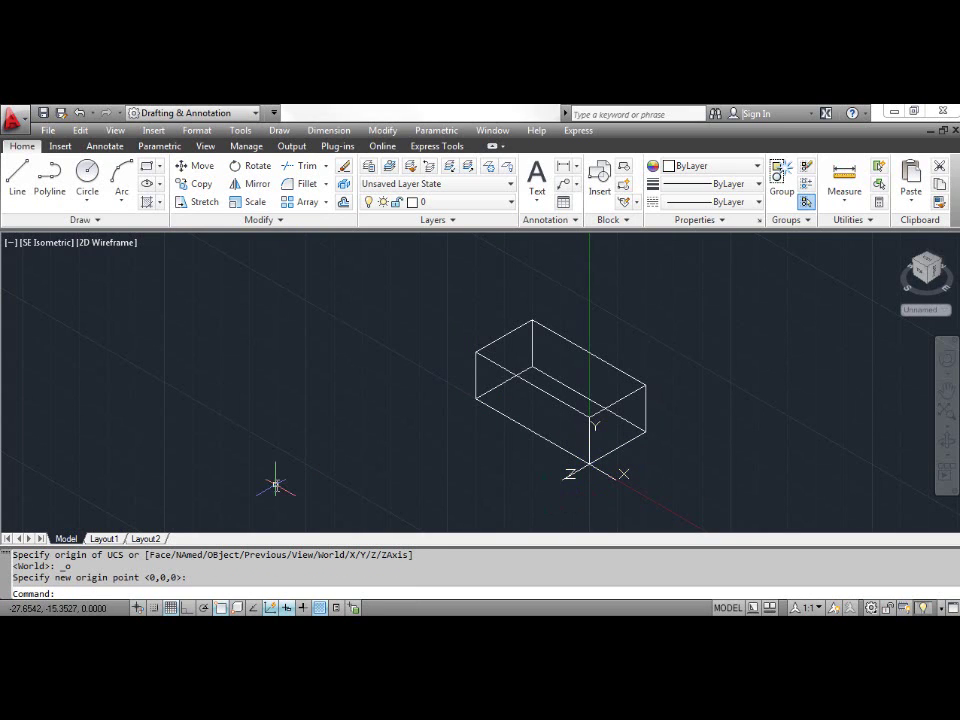
Rotate the UCS 90° about the Y axis and bring up the Named UCS list.
{"action": "key", "text": "Return"}
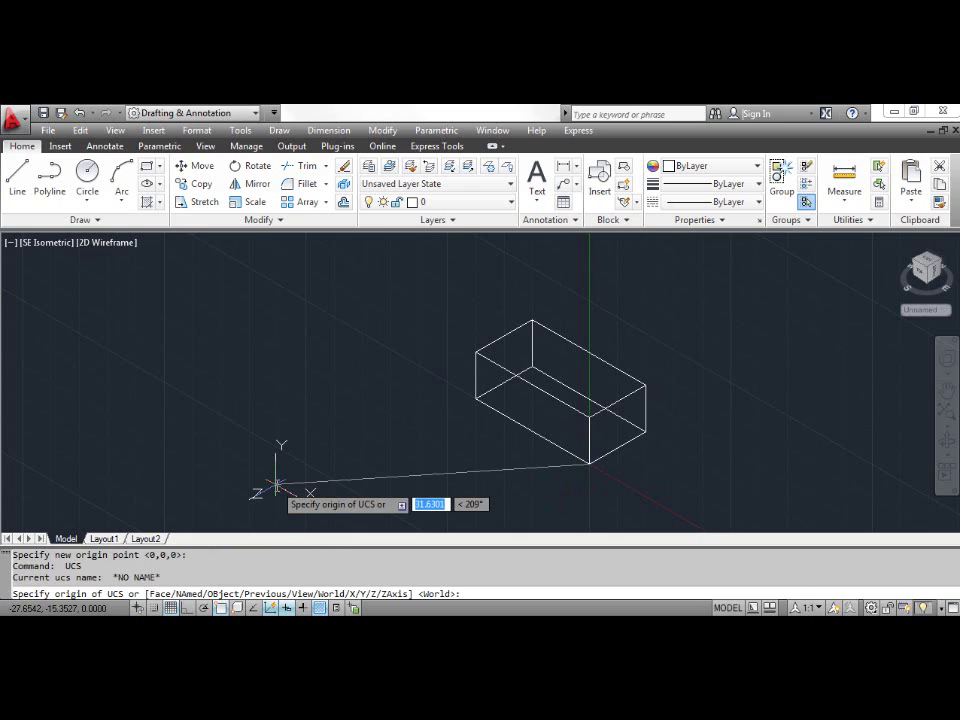
{"action": "type", "text": "y"}
{"action": "key", "text": "Return"}
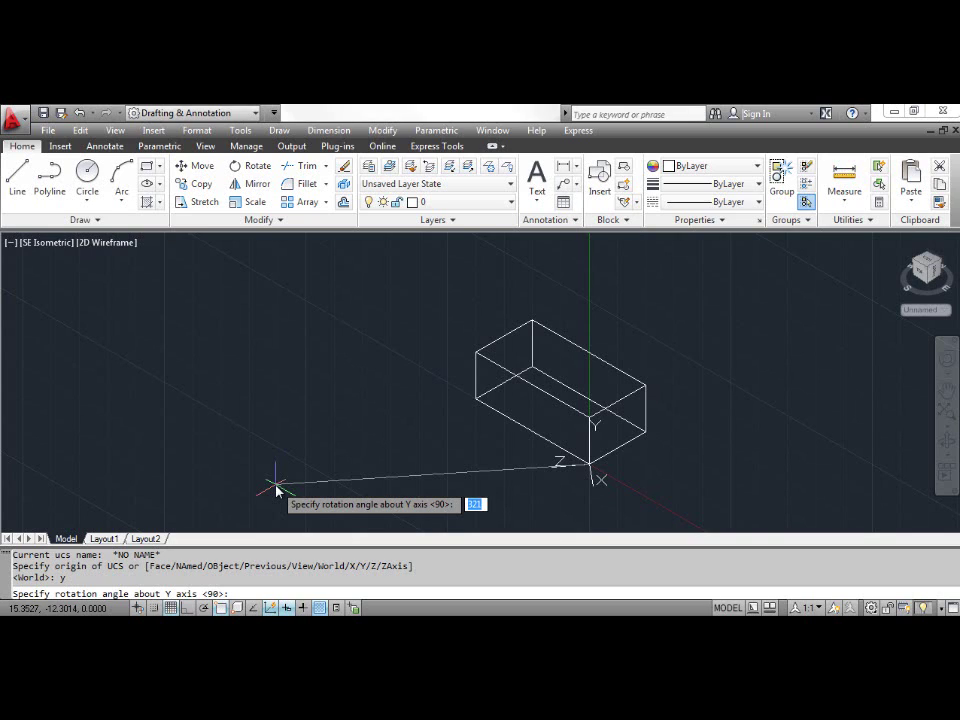
{"action": "type", "text": "90"}
{"action": "key", "text": "Return"}
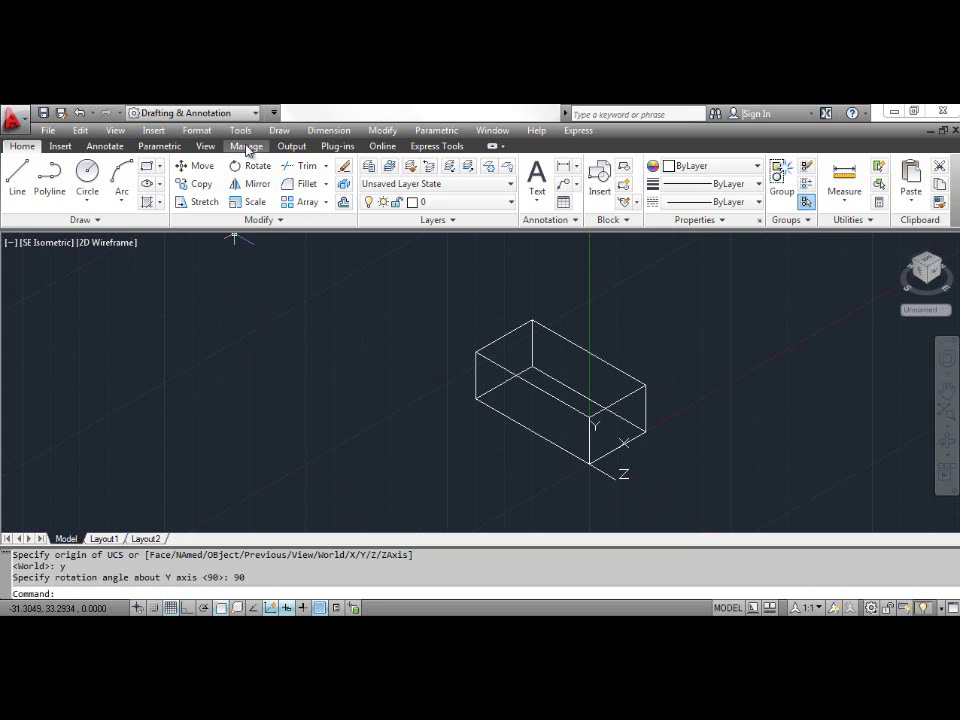
{"action": "left_click", "coordinate": [241, 131]}
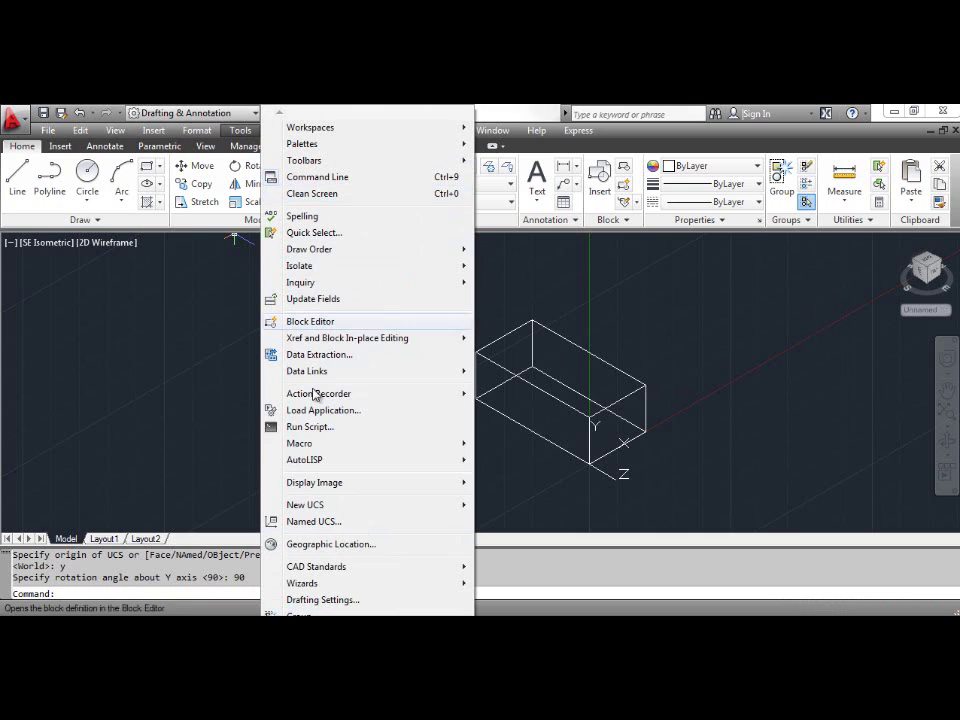
{"action": "left_click", "coordinate": [324, 524]}
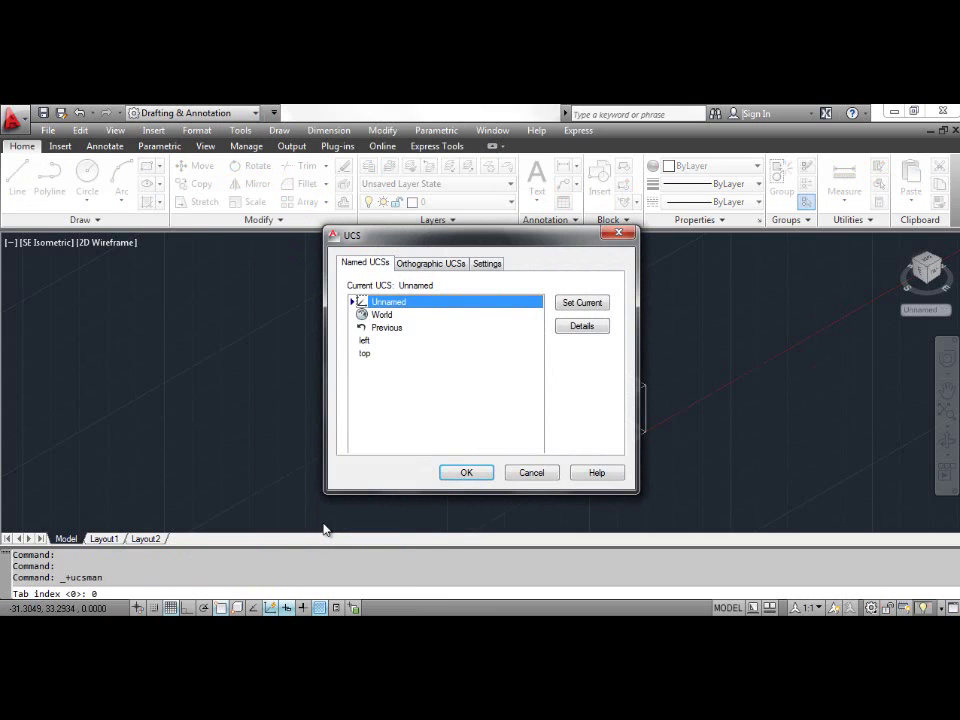